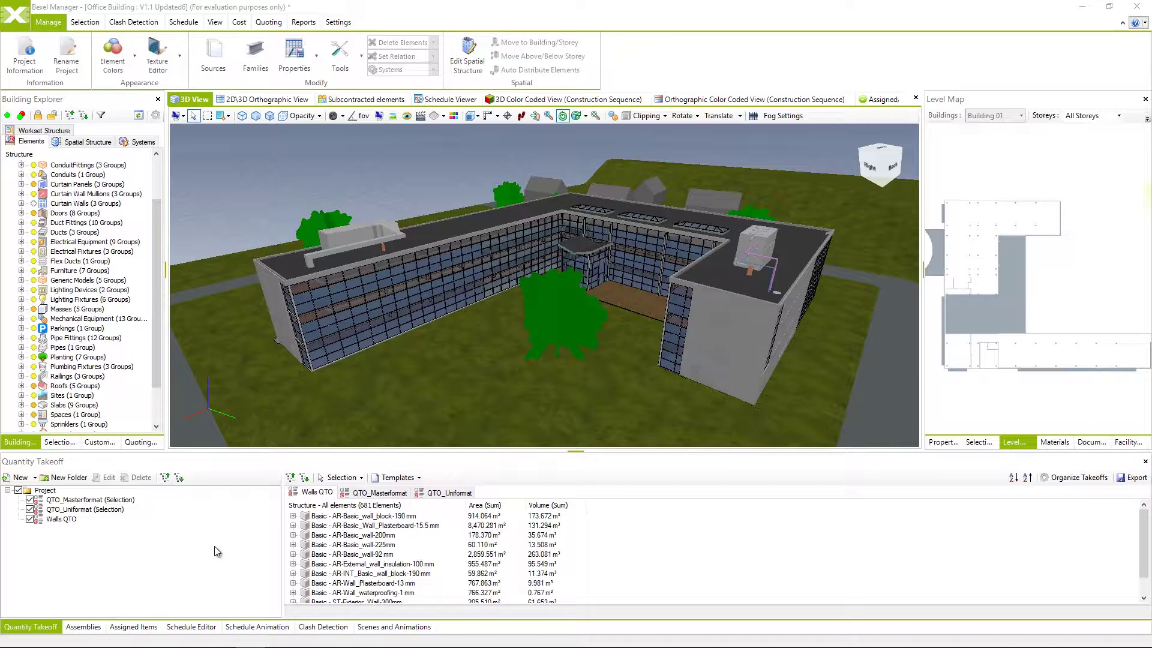
Select the Walls QTO takeoff in the Project tree of the Quantity Takeoff panel.
left_click(86, 518)
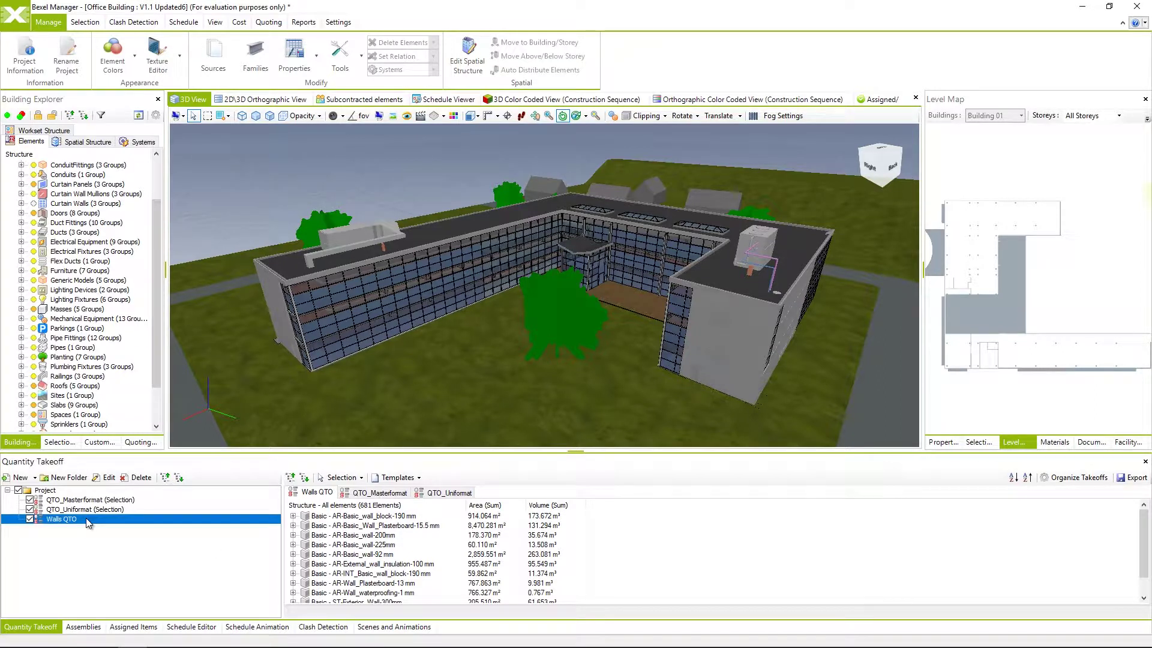
Reset the Walls QTO breakdown tree, group it by Family, and enable family colour coding.
left_click(106, 480)
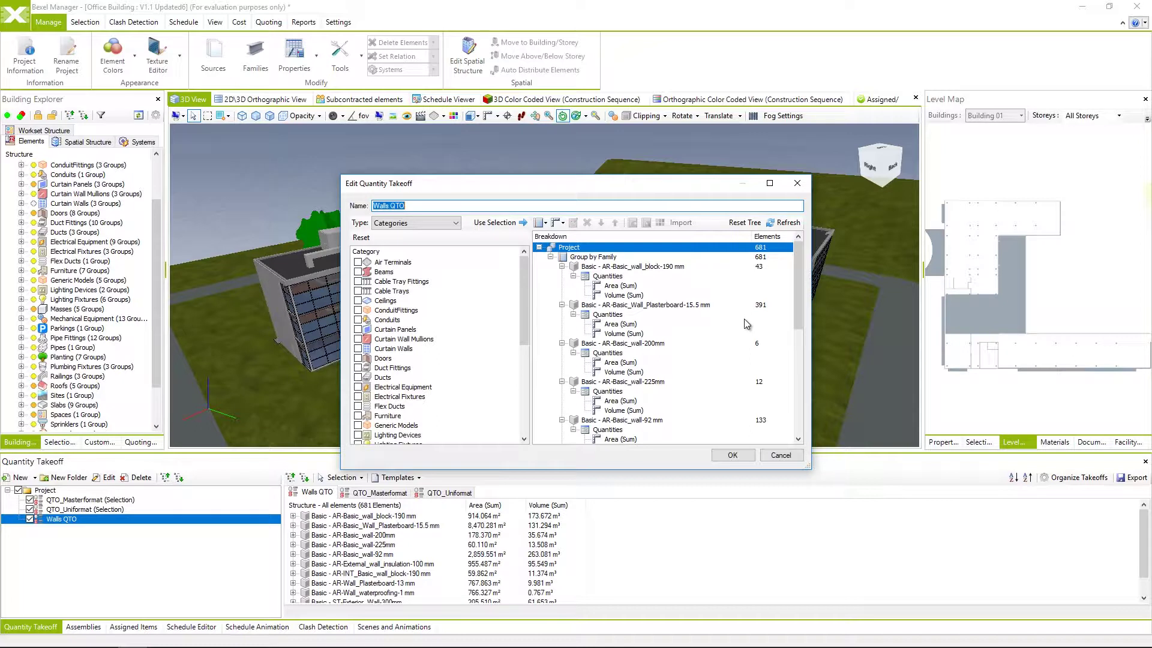
left_click(741, 223)
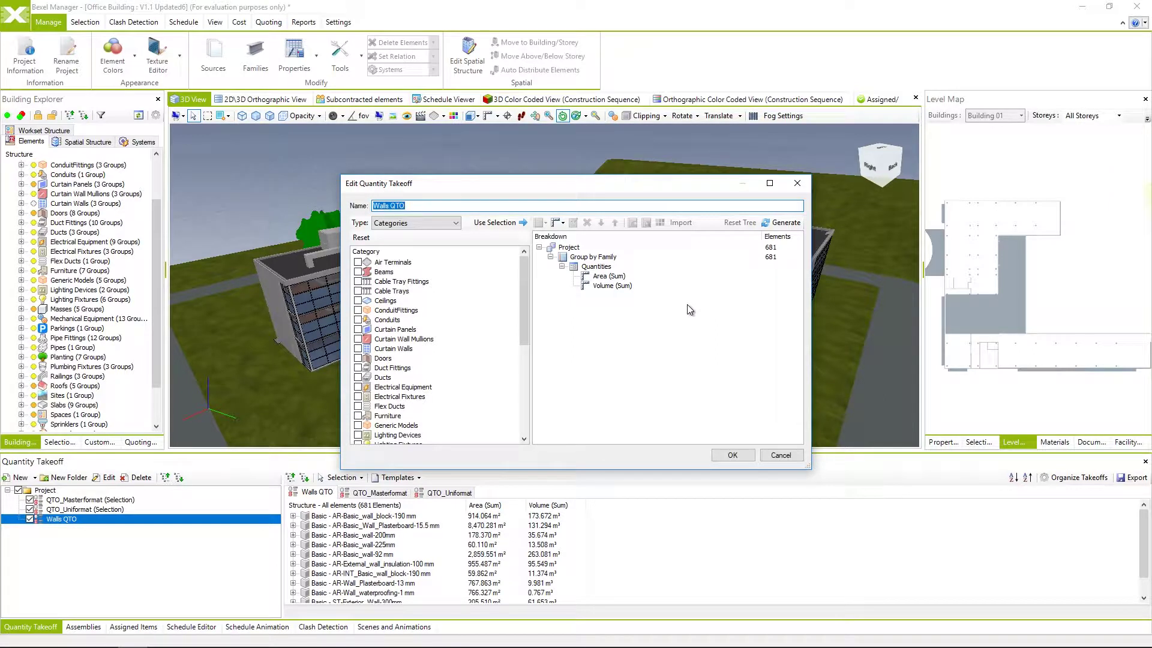
left_click(615, 260)
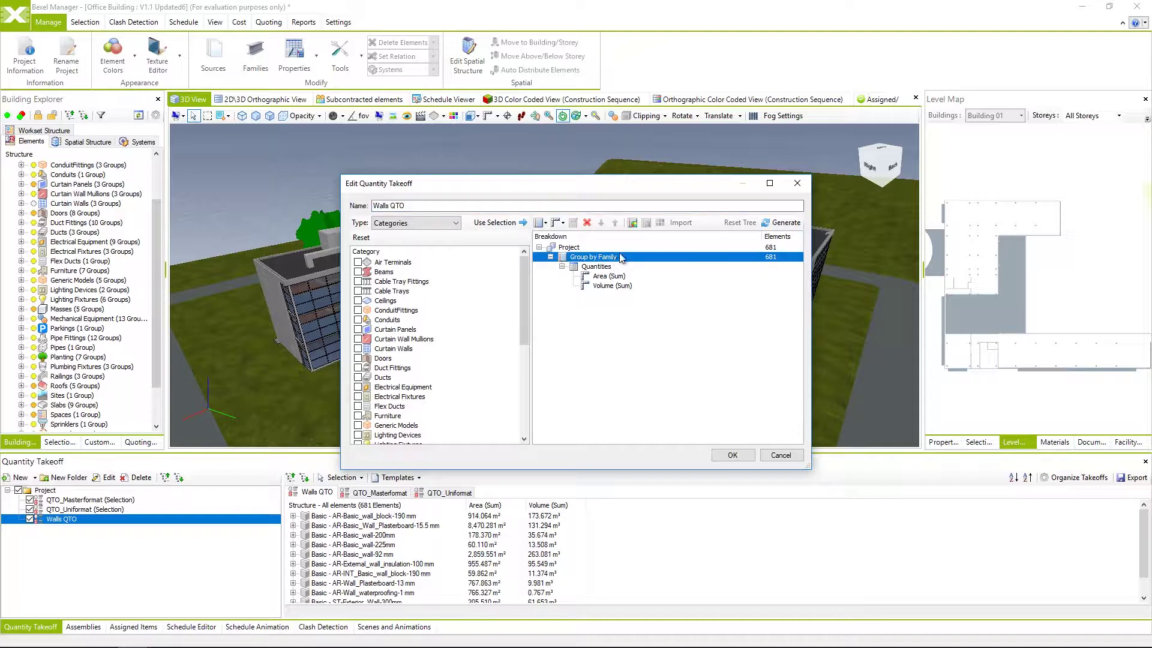
left_click(635, 223)
left_click(733, 455)
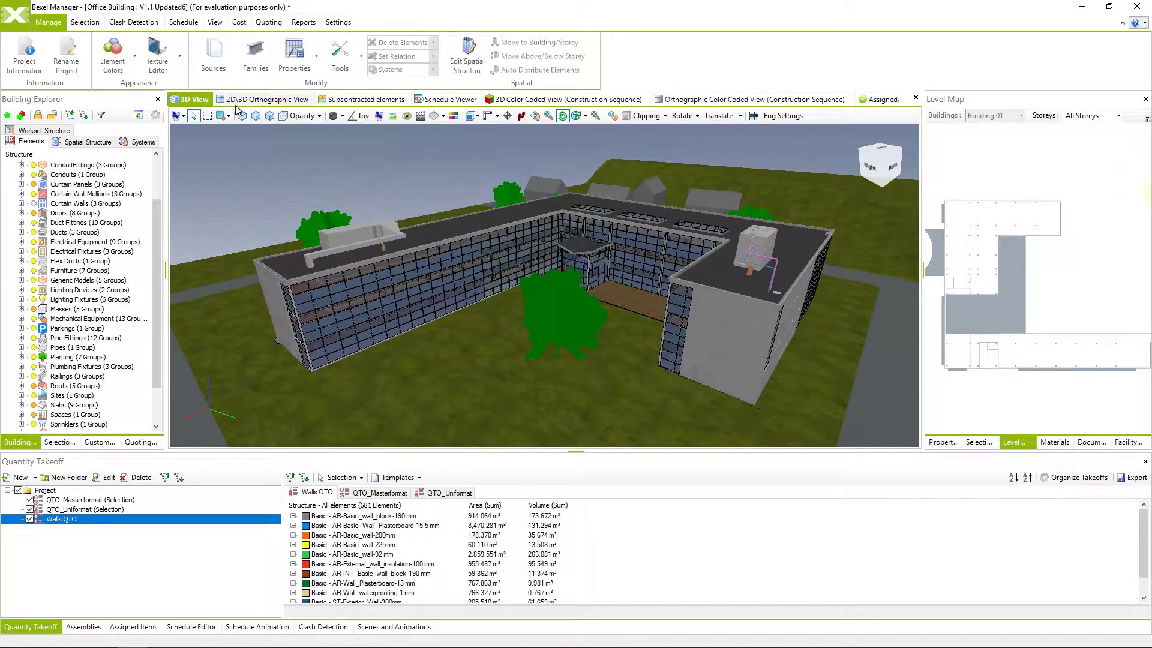
Show the 3D Color Coded View with Viewer Mode set to Quantity Takeoffs.
left_click(567, 100)
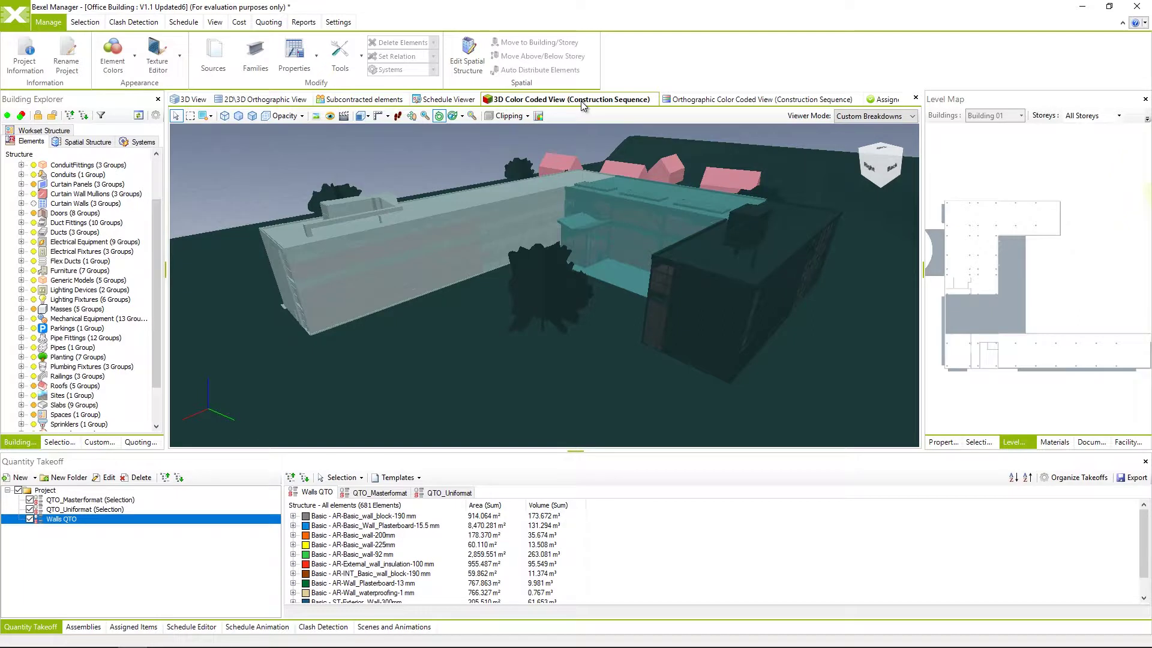
left_click(851, 121)
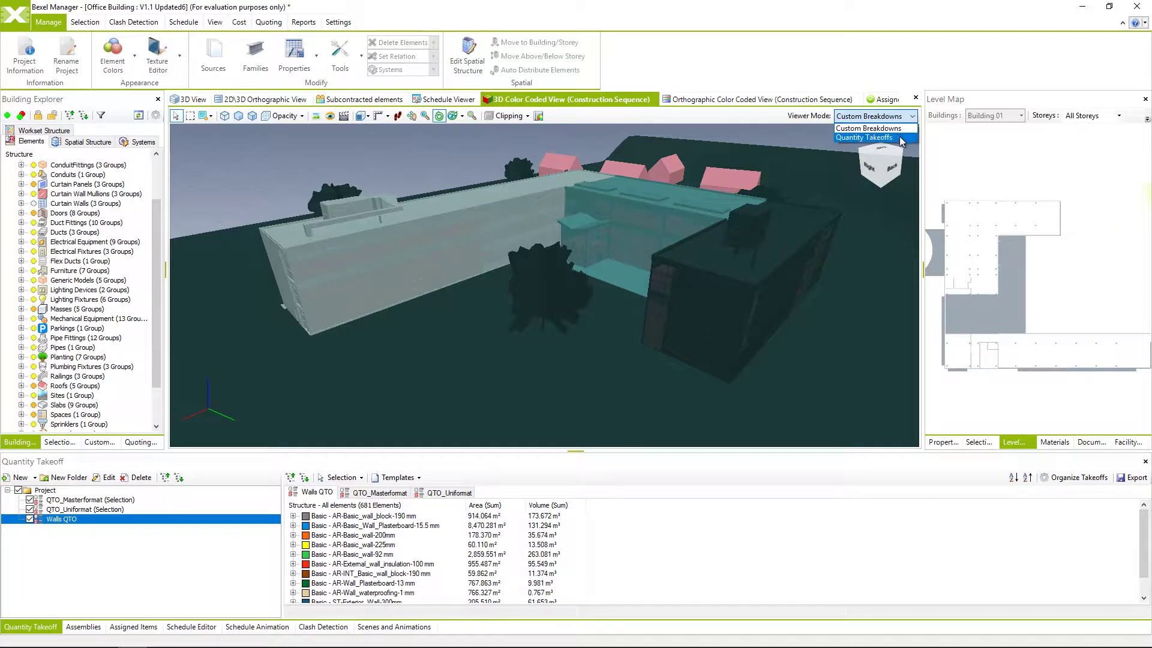
left_click(864, 138)
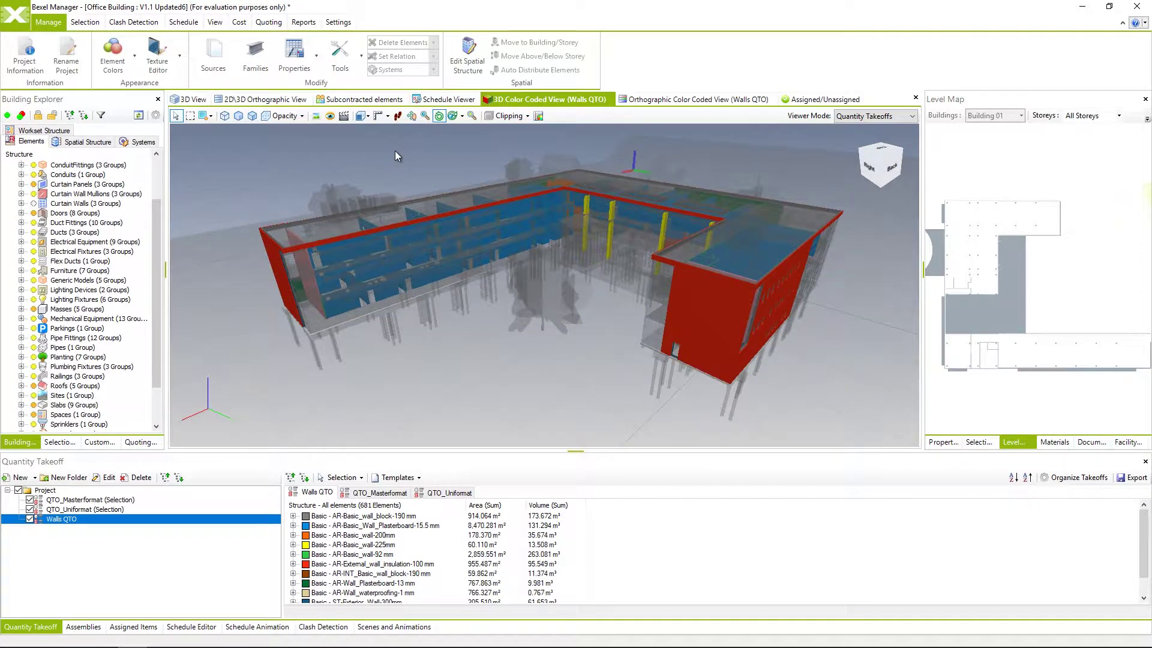
mouse_move(397, 164)
left_mouse_down()
mouse_move(553, 304)
mouse_move(410, 299)
left_mouse_up()
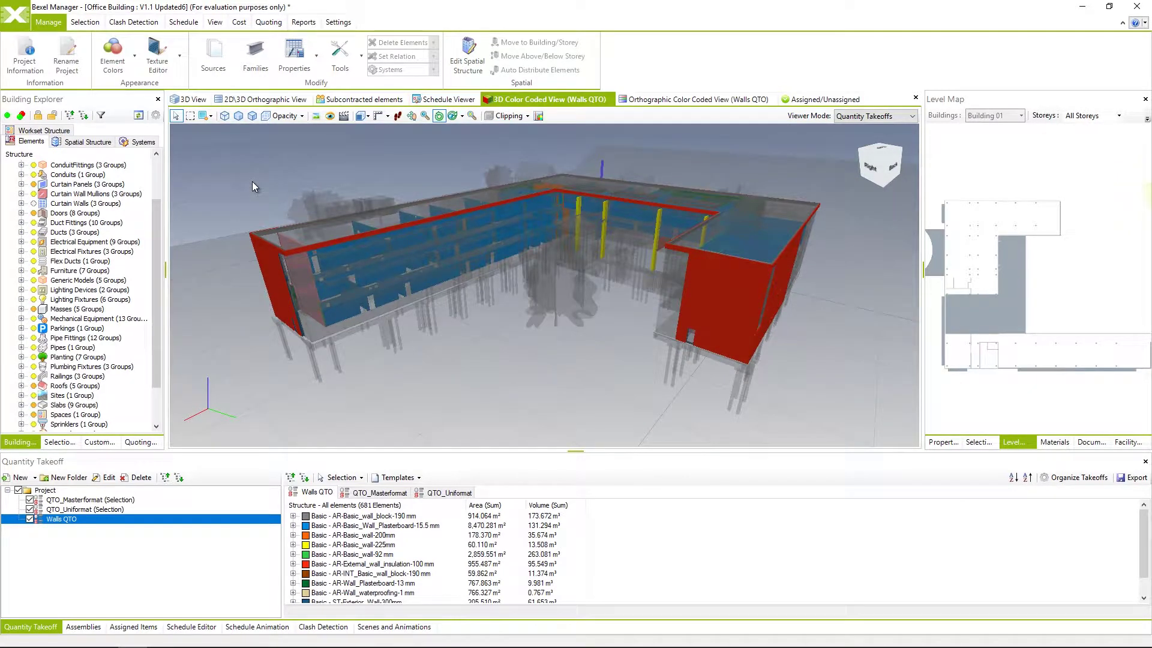
left_click(345, 566)
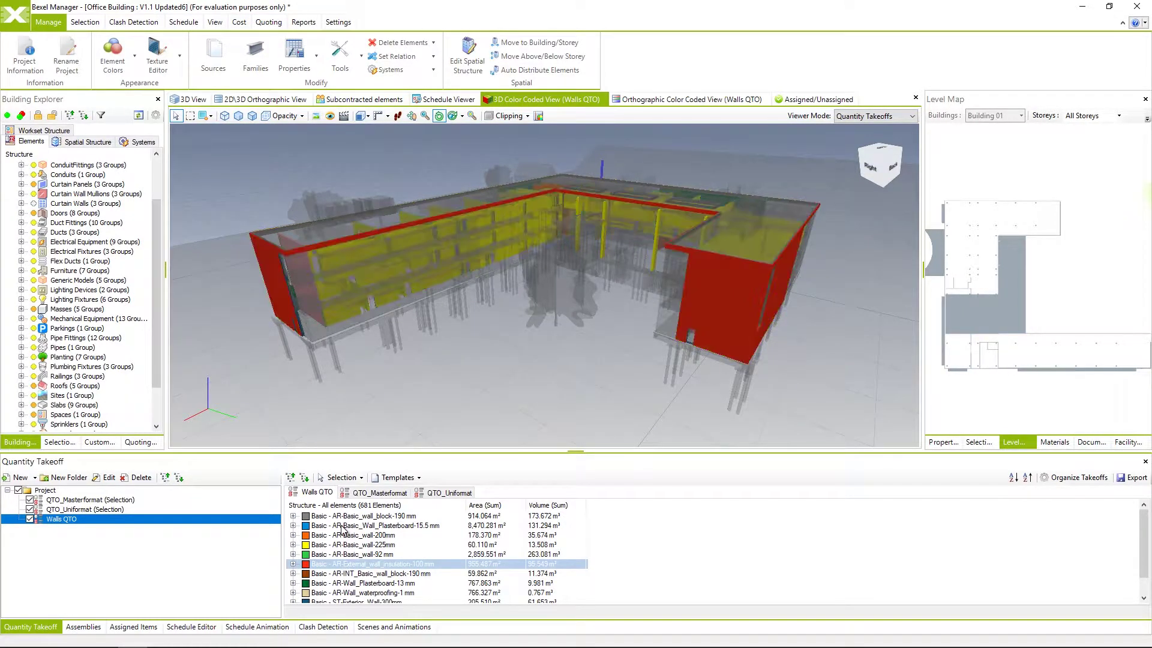
left_click(344, 526)
left_click(342, 536)
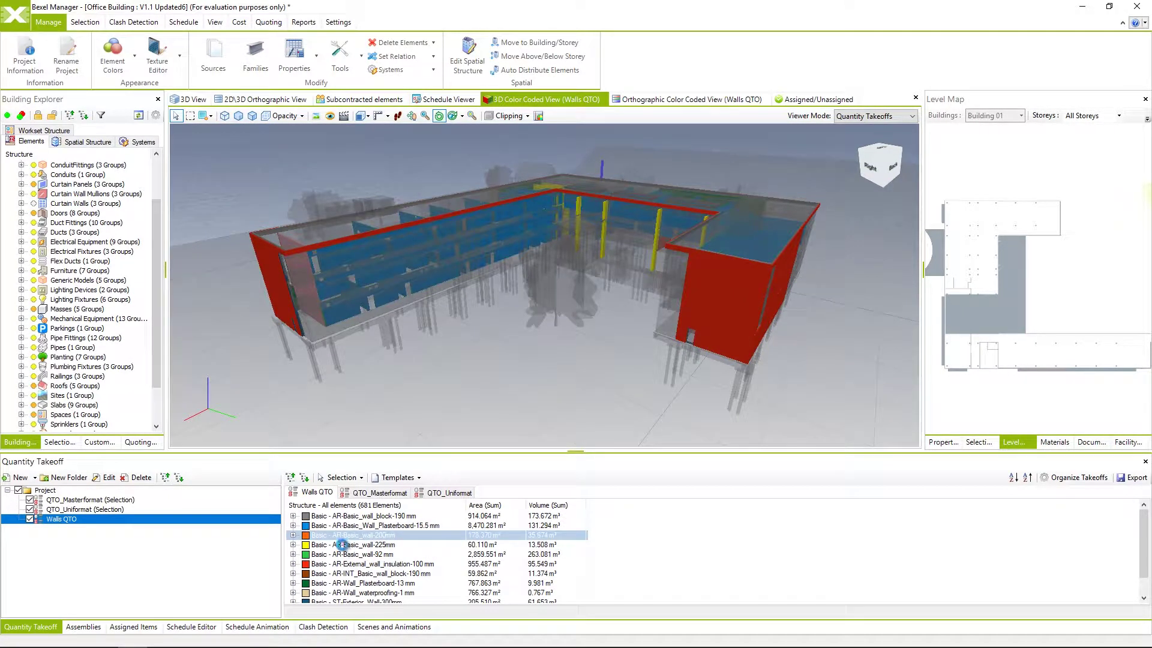
left_click(342, 516)
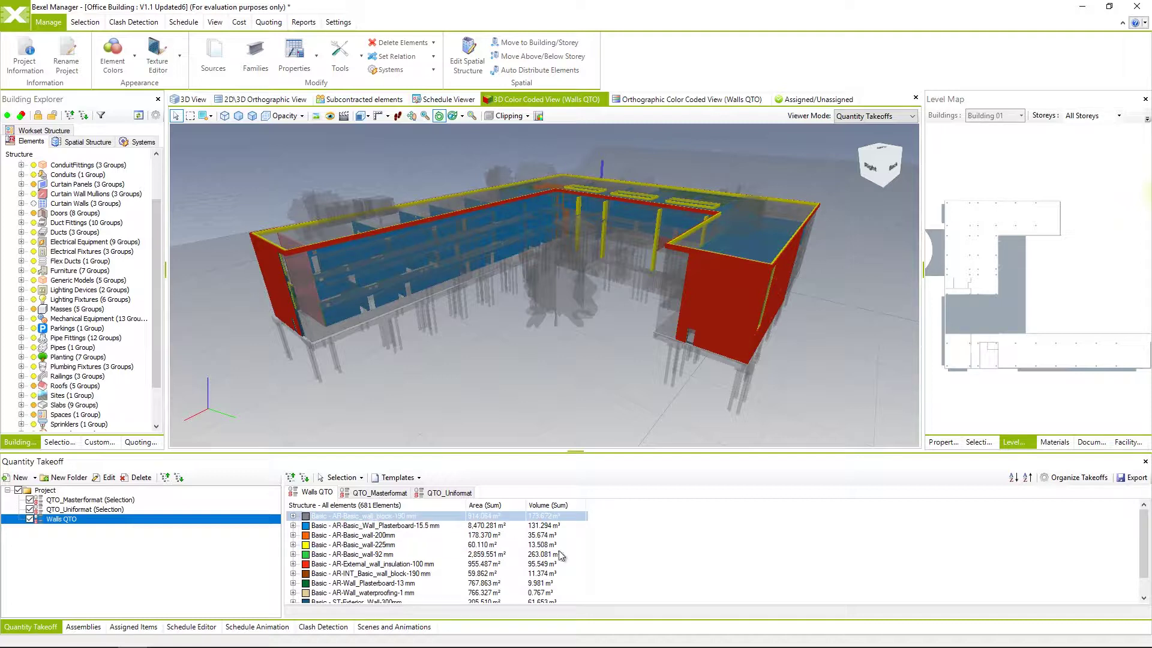
left_click(678, 557)
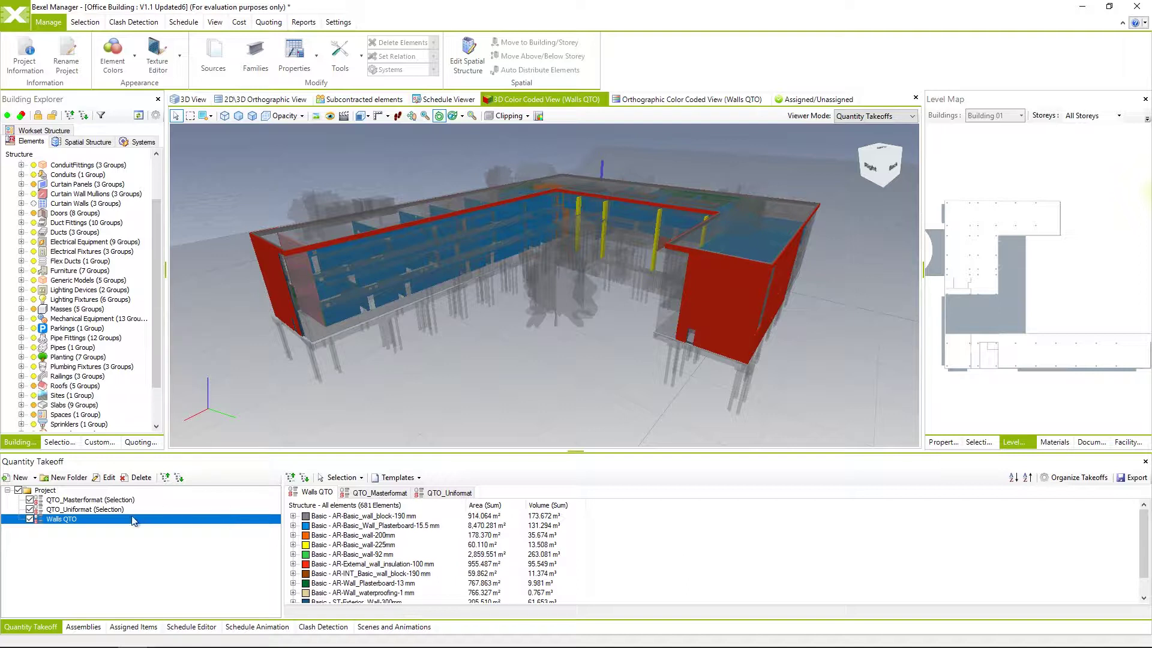
Change the Basic - AR-External_wall_insulation-100mm family colour to magenta in the Walls QTO editor.
left_click(109, 478)
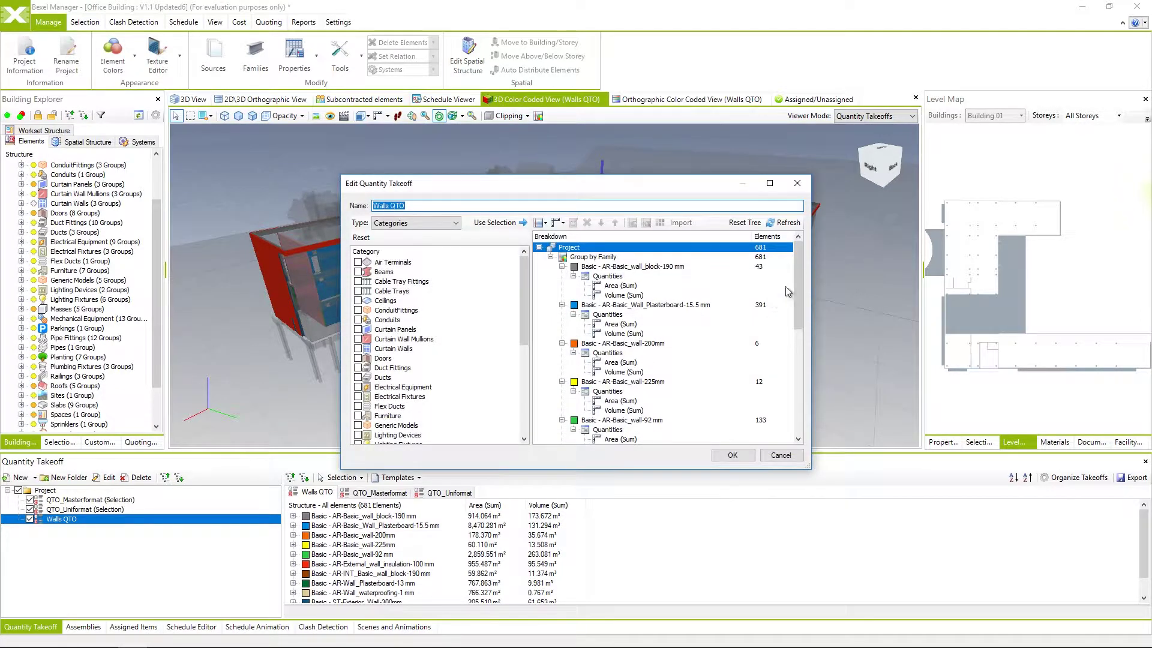
left_click_drag(797, 272, 797, 301)
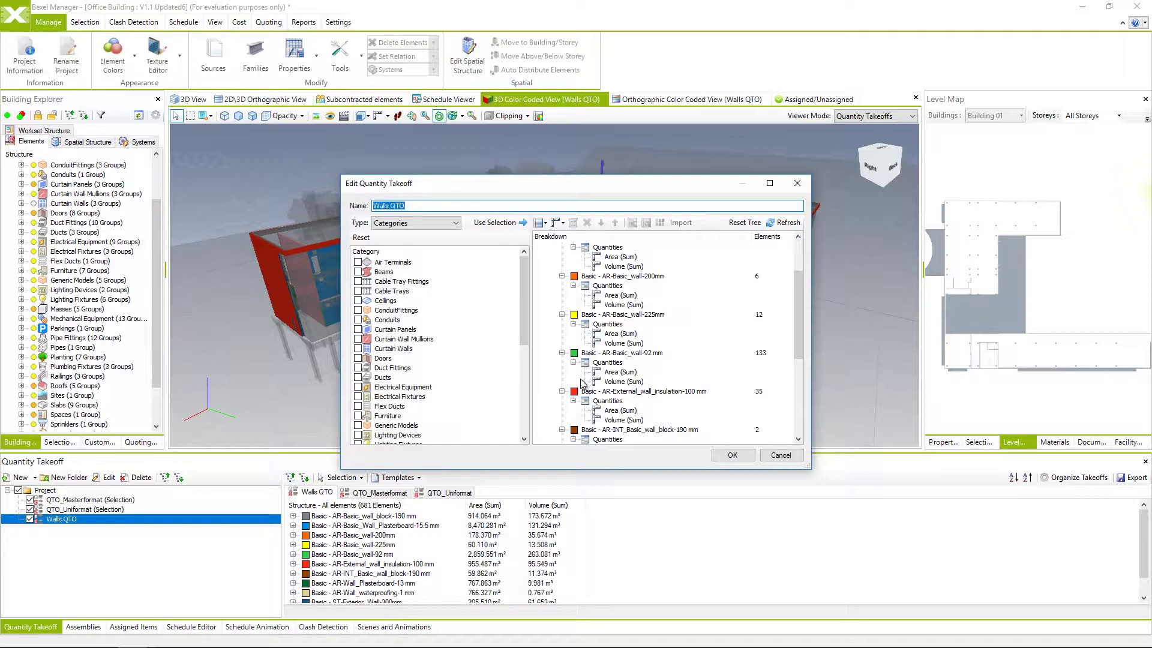
left_click(600, 396)
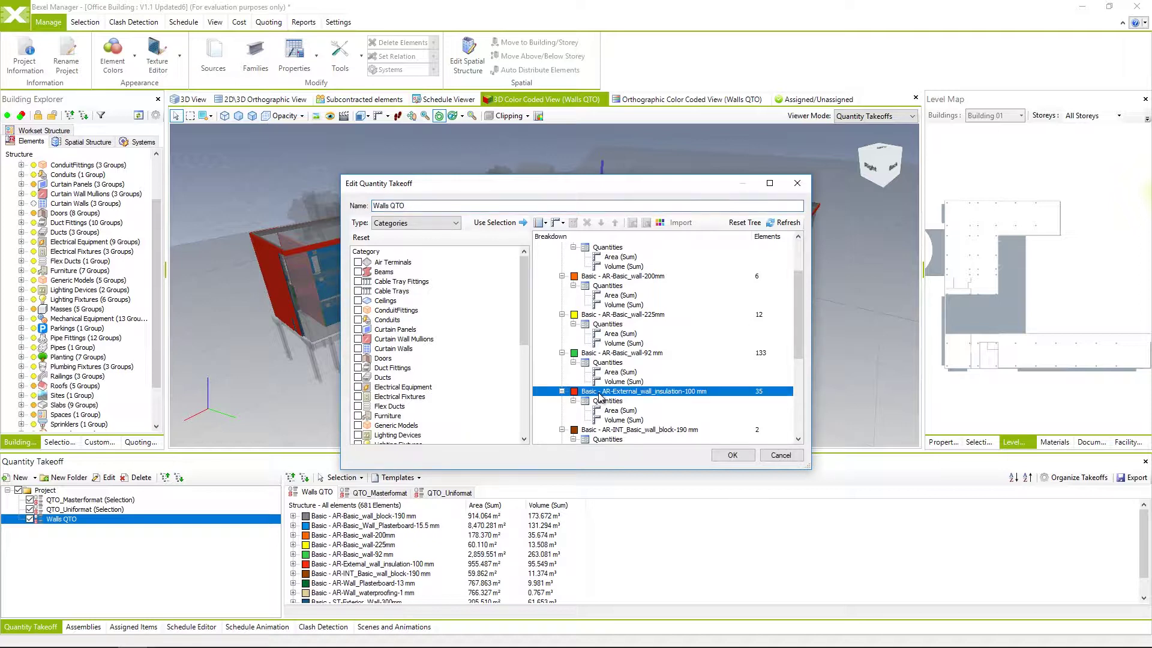
left_click(660, 225)
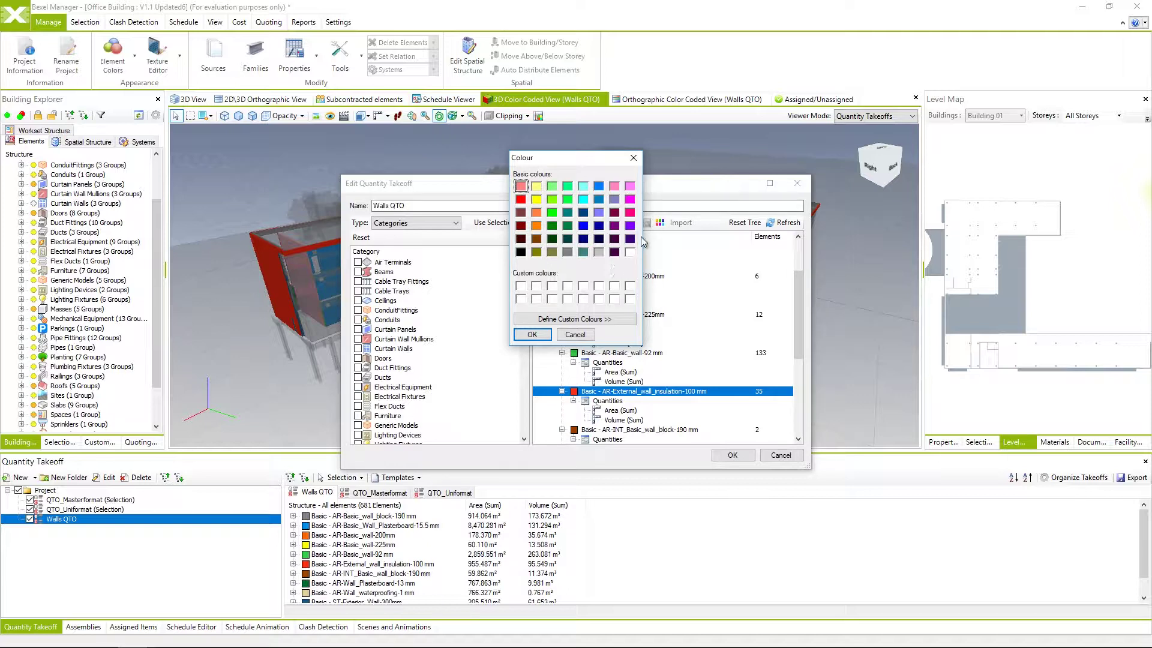
left_click(630, 199)
left_click(541, 336)
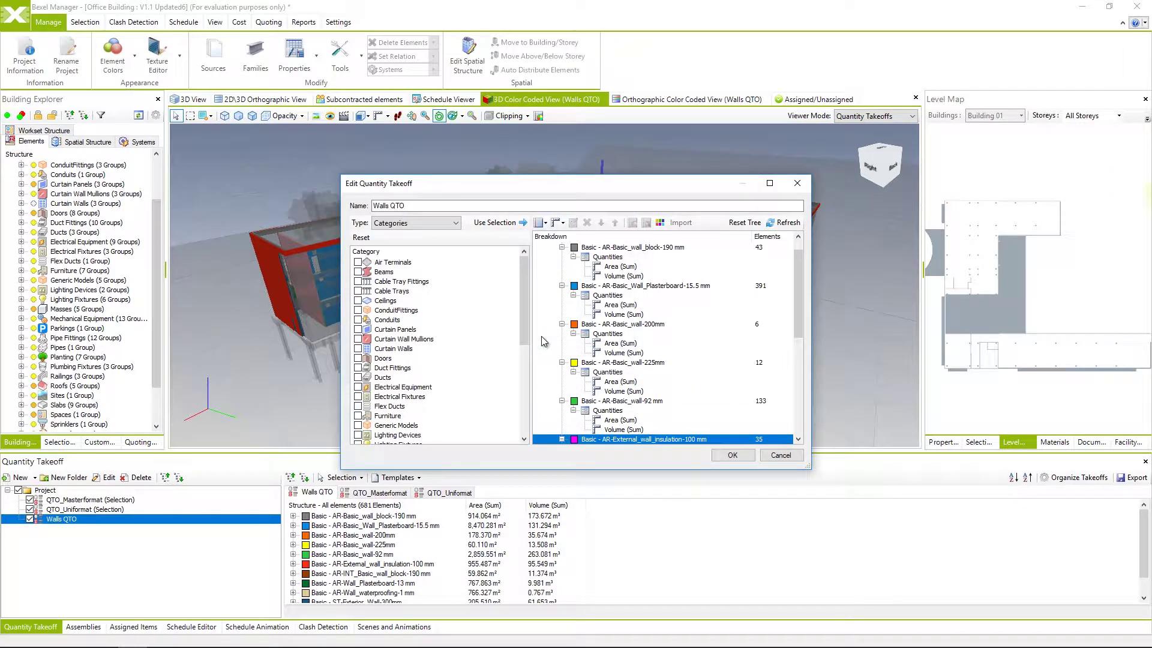
left_click(730, 456)
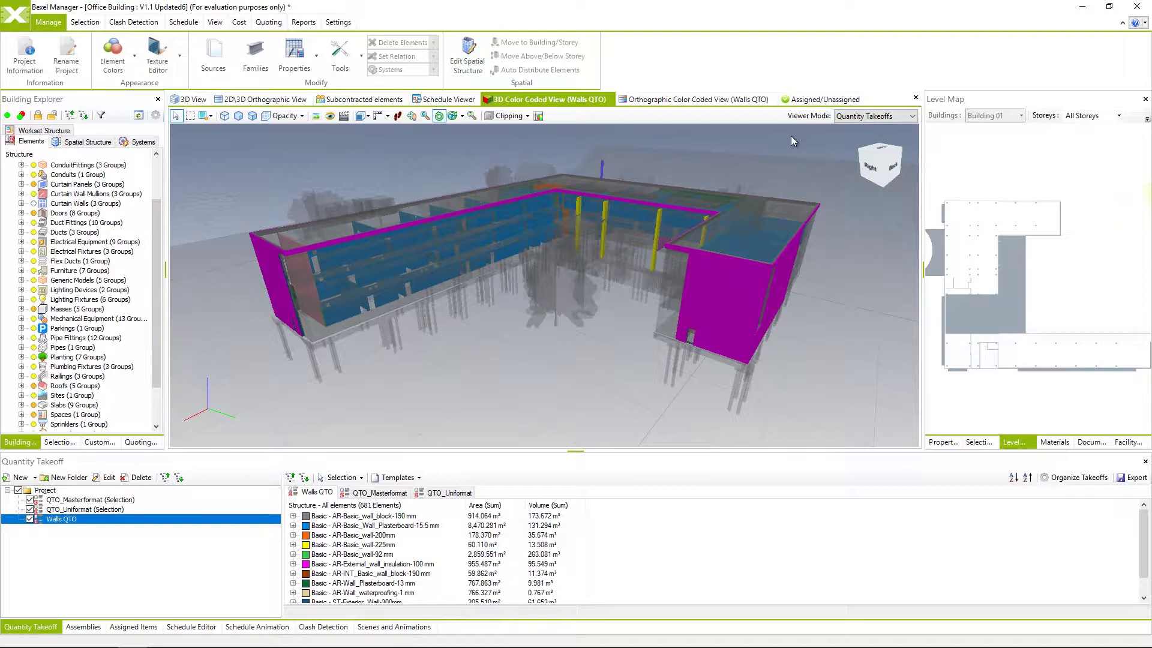
Reset the Walls QTO tree, regroup by Family, and turn off its colour coding rule.
left_click(82, 525)
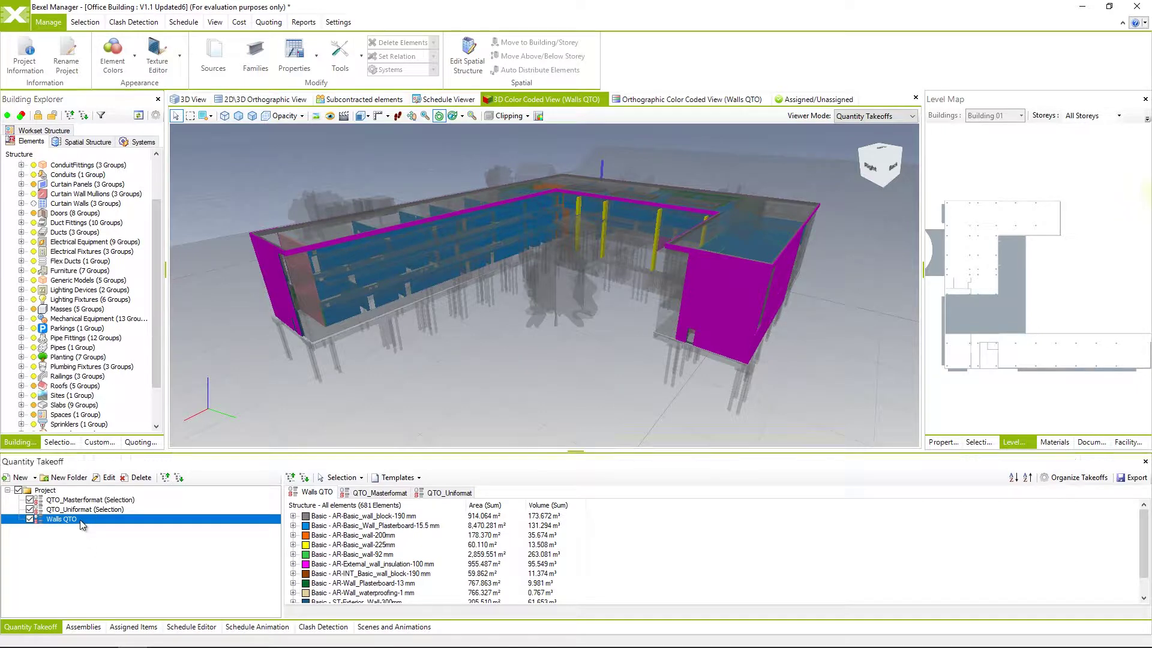
left_click(105, 482)
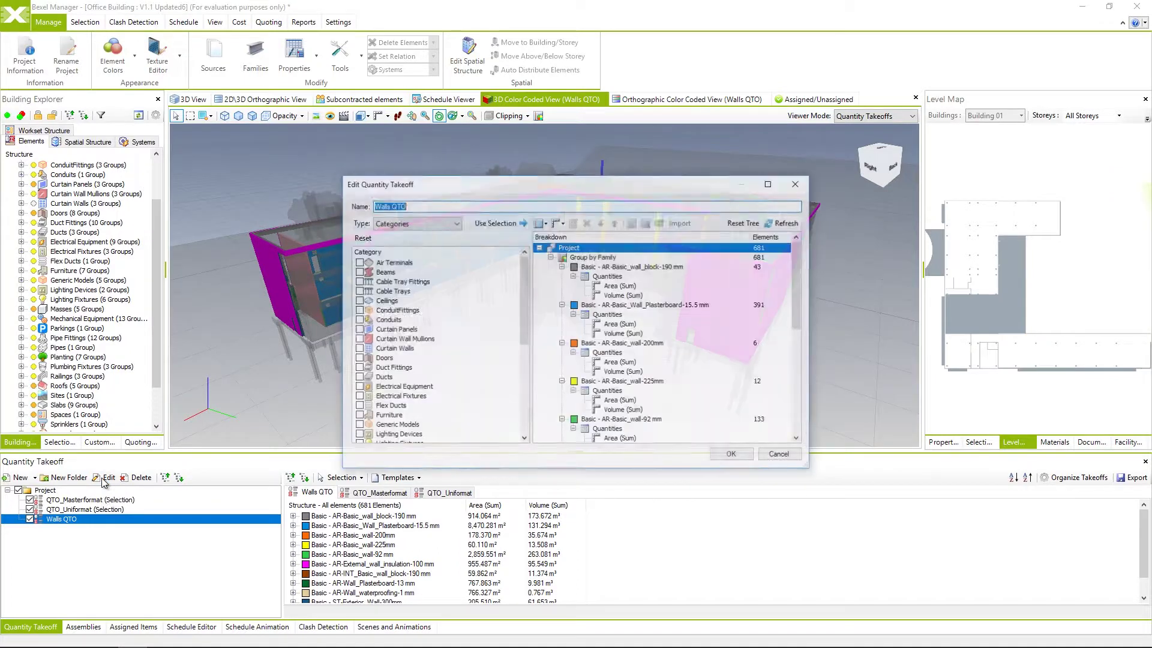
left_click(744, 223)
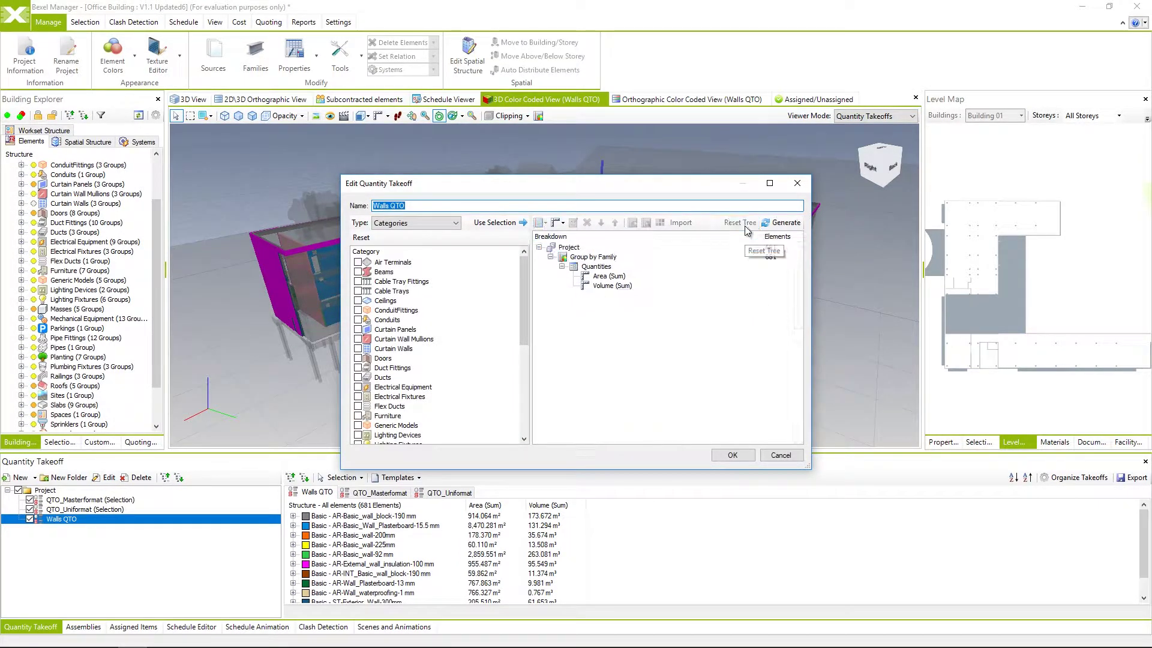
left_click(626, 256)
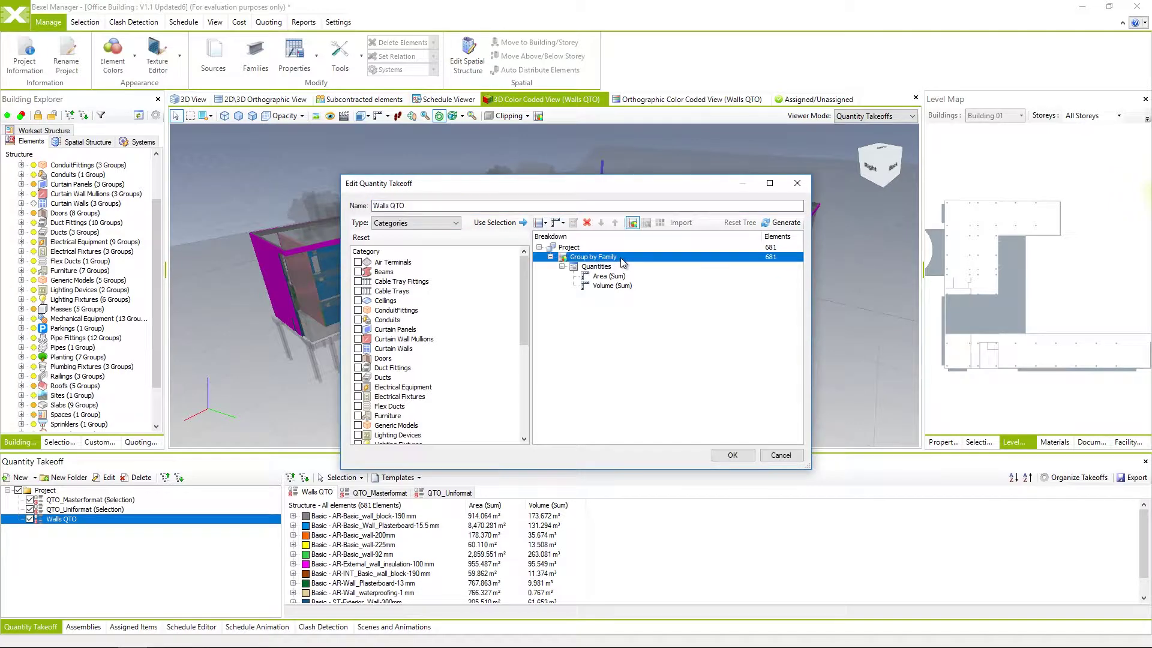
left_click(632, 223)
left_click(733, 455)
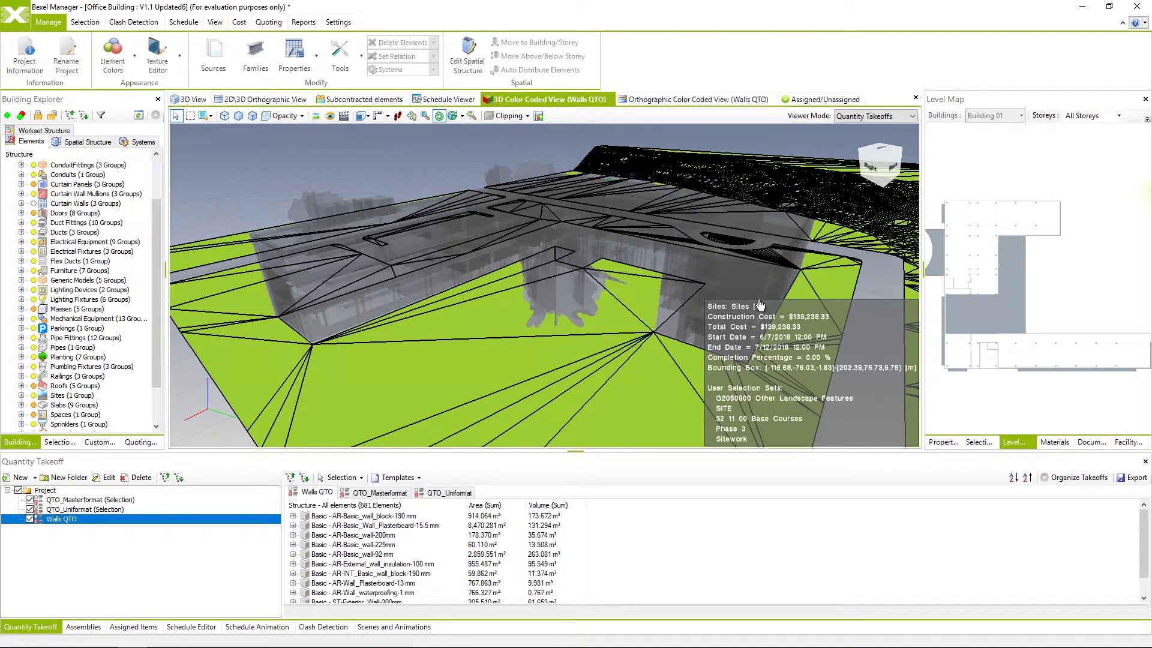